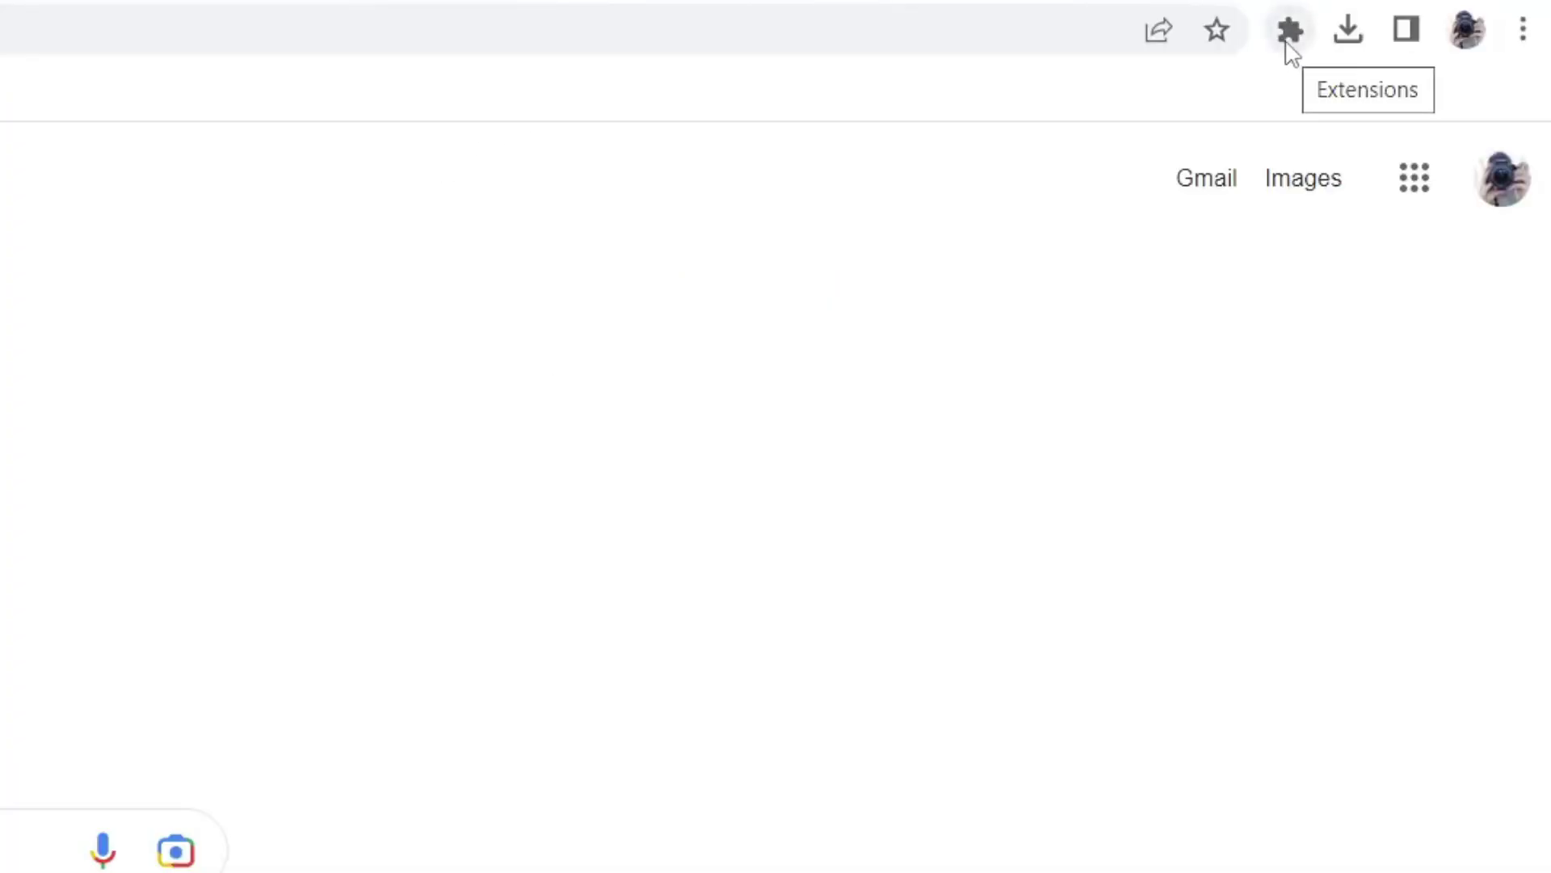
# Pause AdBlock's ad blocking on google.com from the Extensions menu.
pyautogui.click(1290, 31)
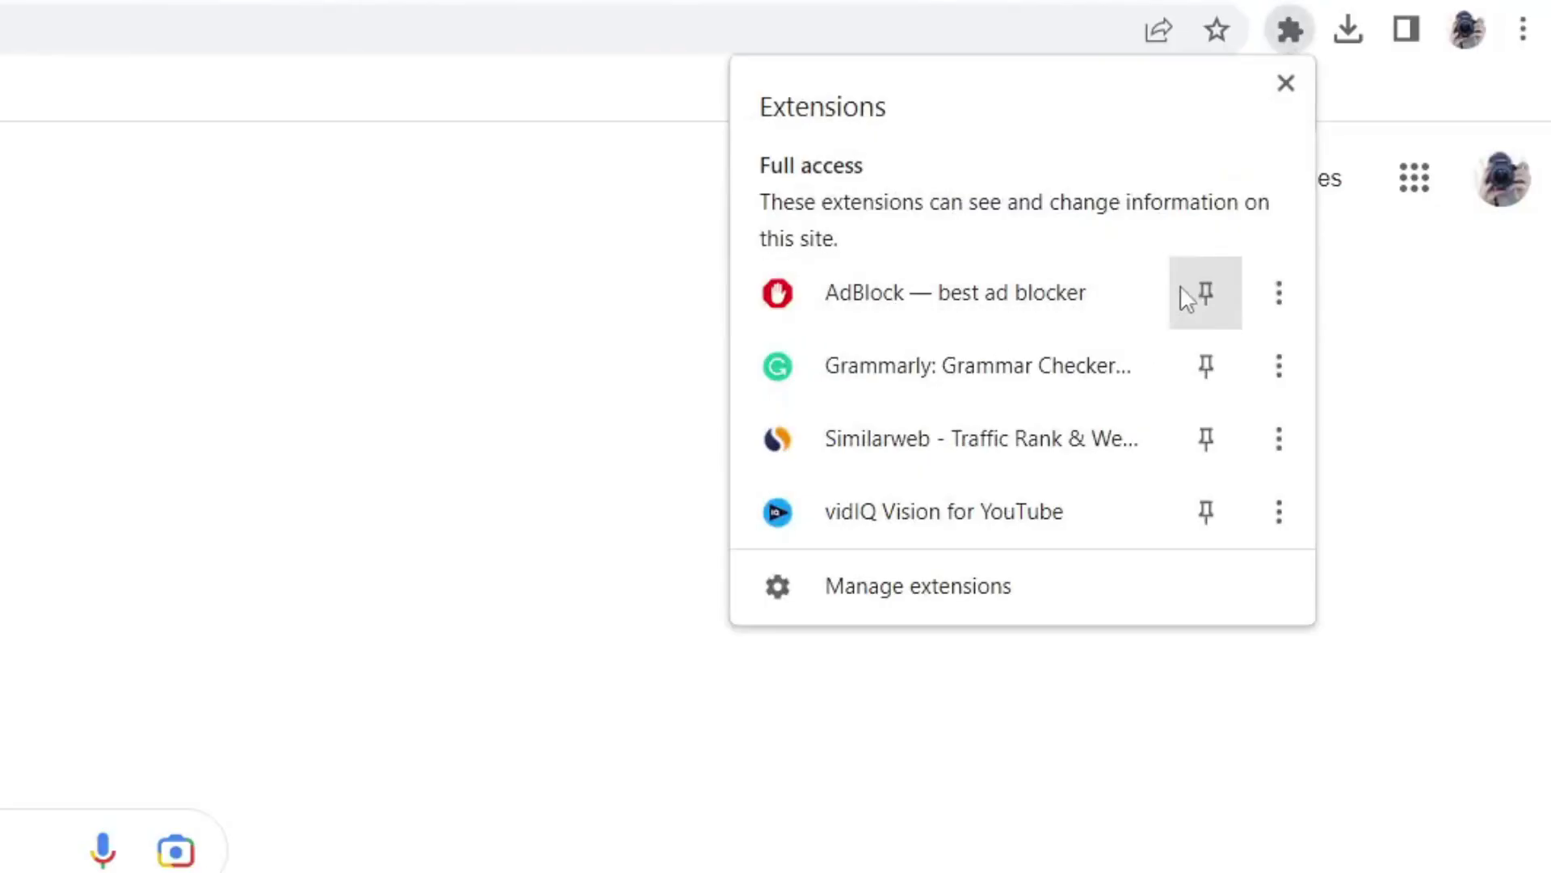
pyautogui.click(1014, 297)
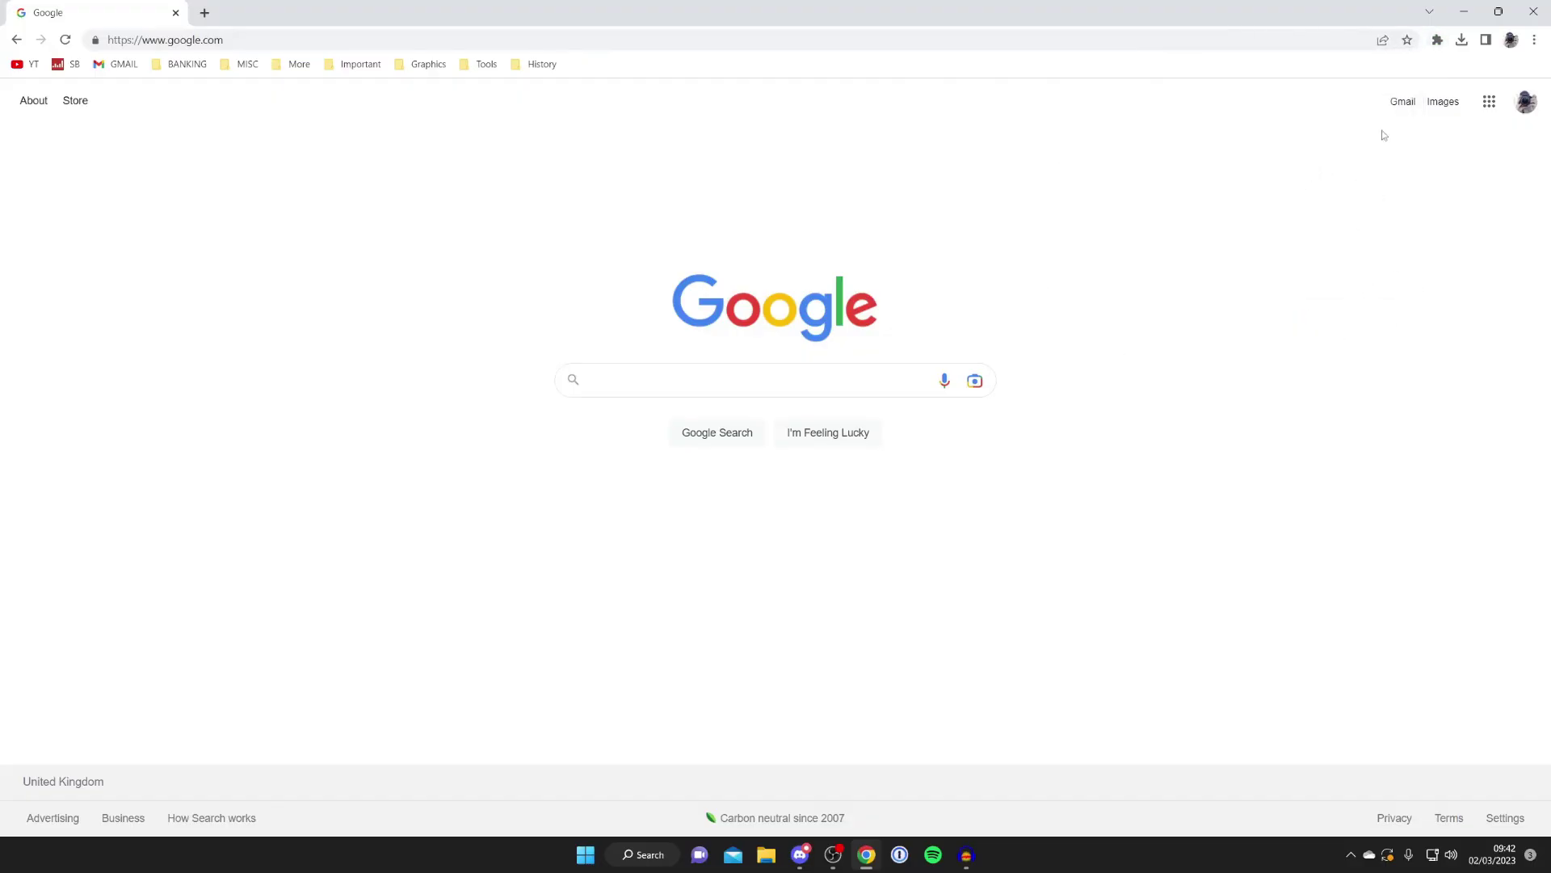
# Resume AdBlock's ad blocking on google.com from the Extensions menu.
pyautogui.click(1438, 40)
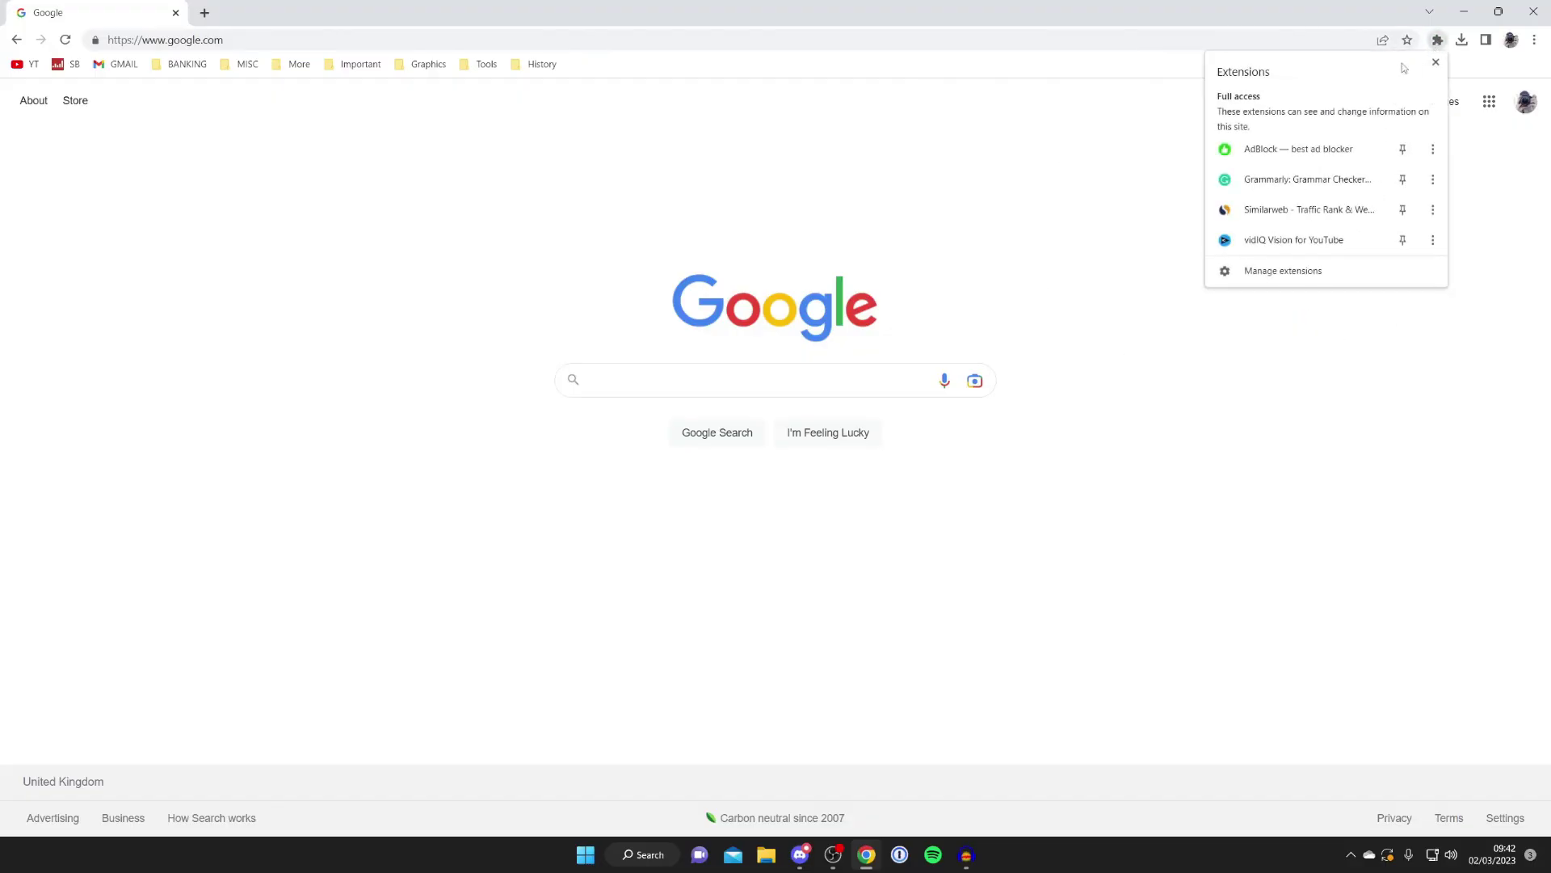
pyautogui.click(1299, 148)
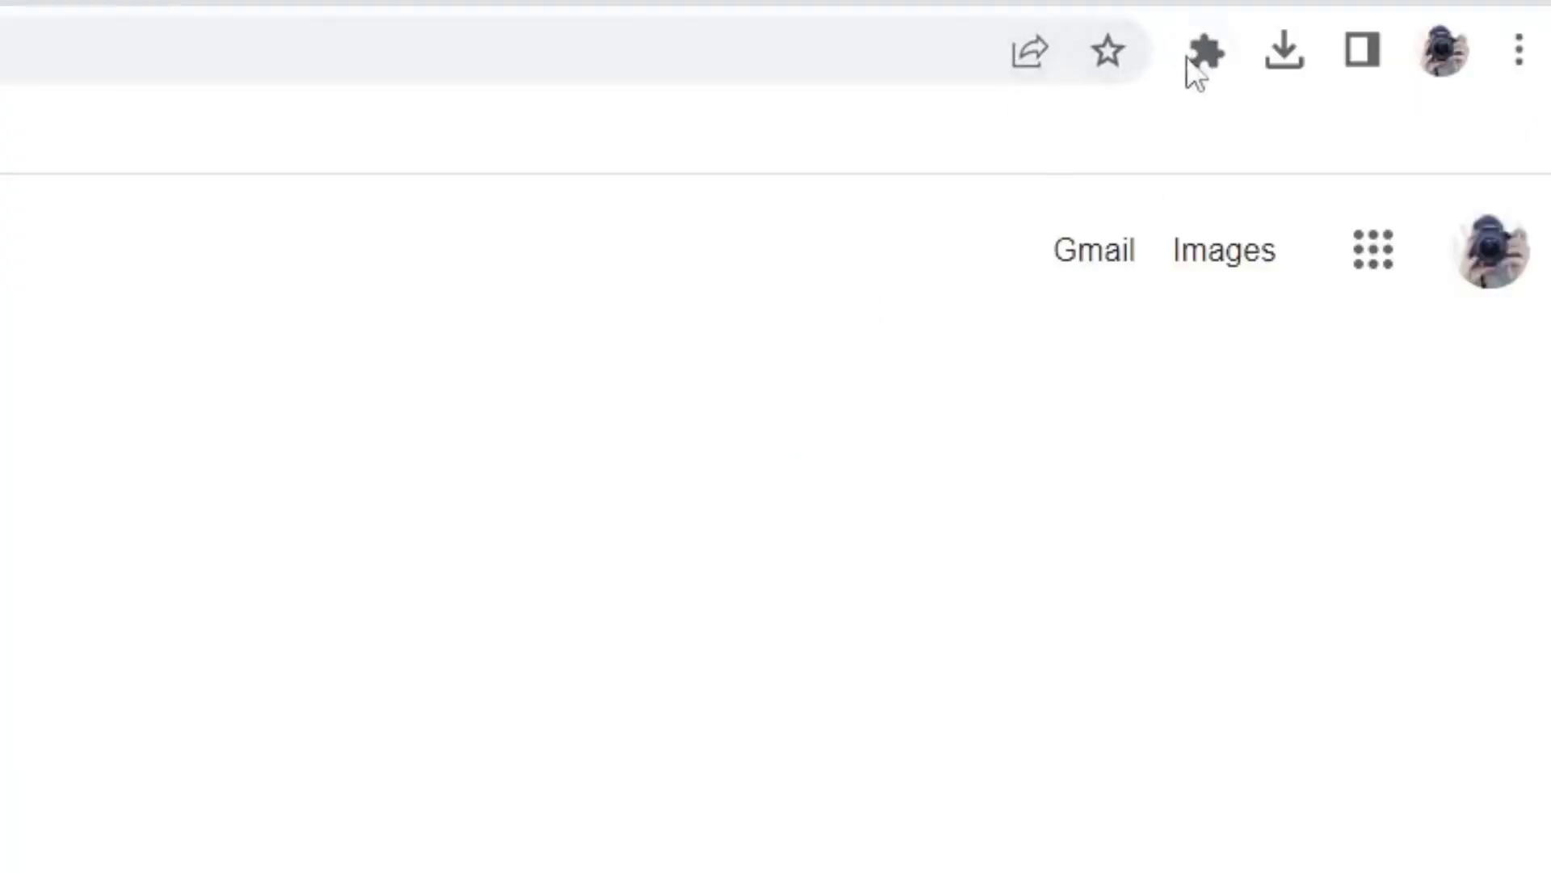
# On chrome://extensions, toggle the AdBlock extension off and back on.
pyautogui.click(1204, 53)
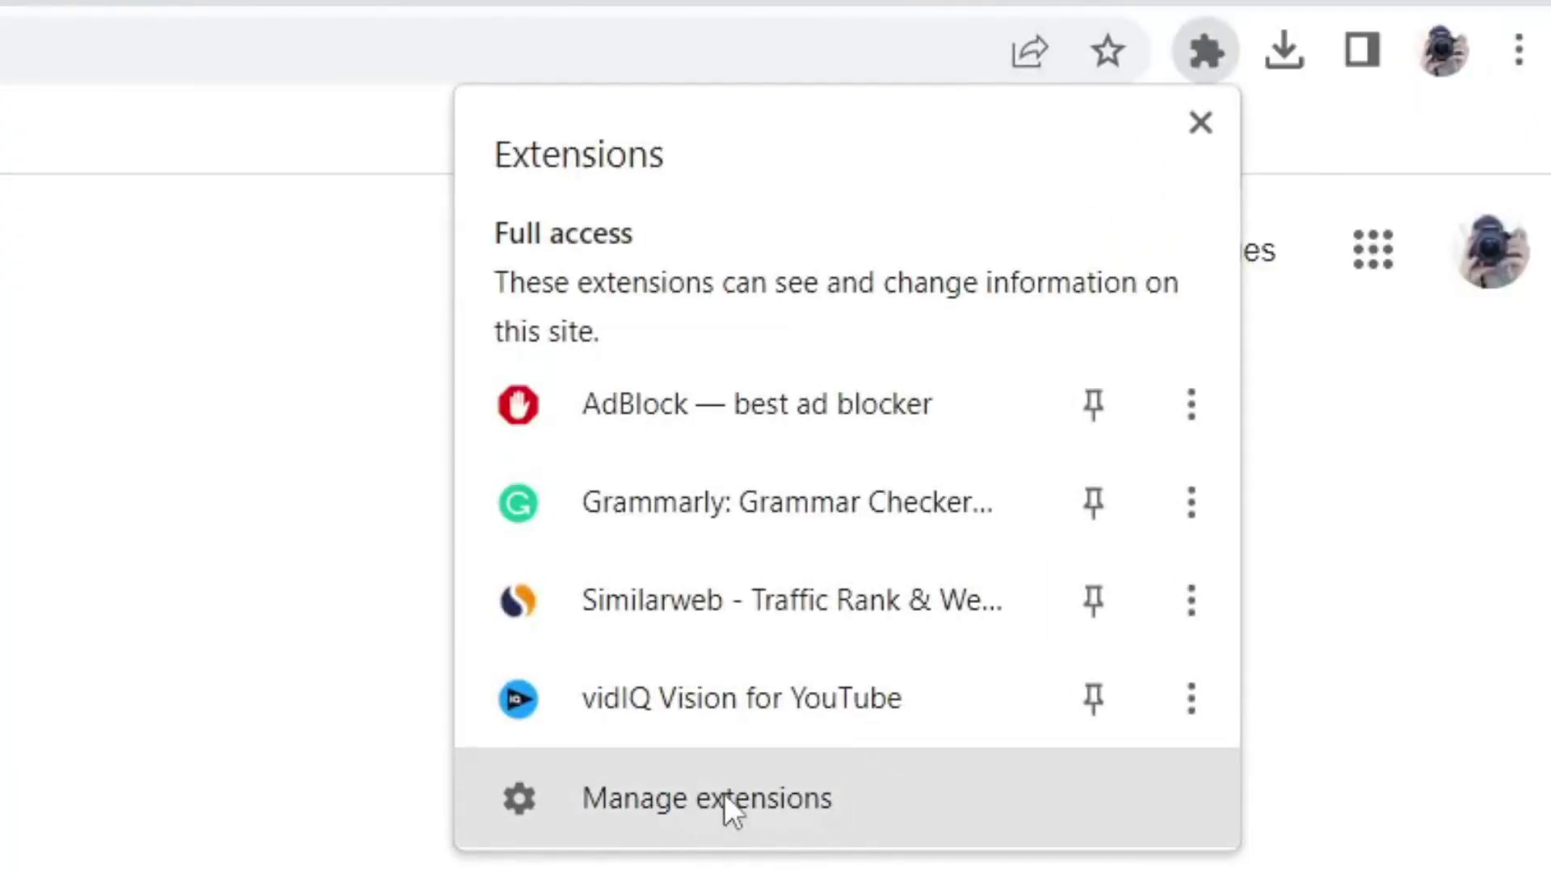
pyautogui.click(734, 806)
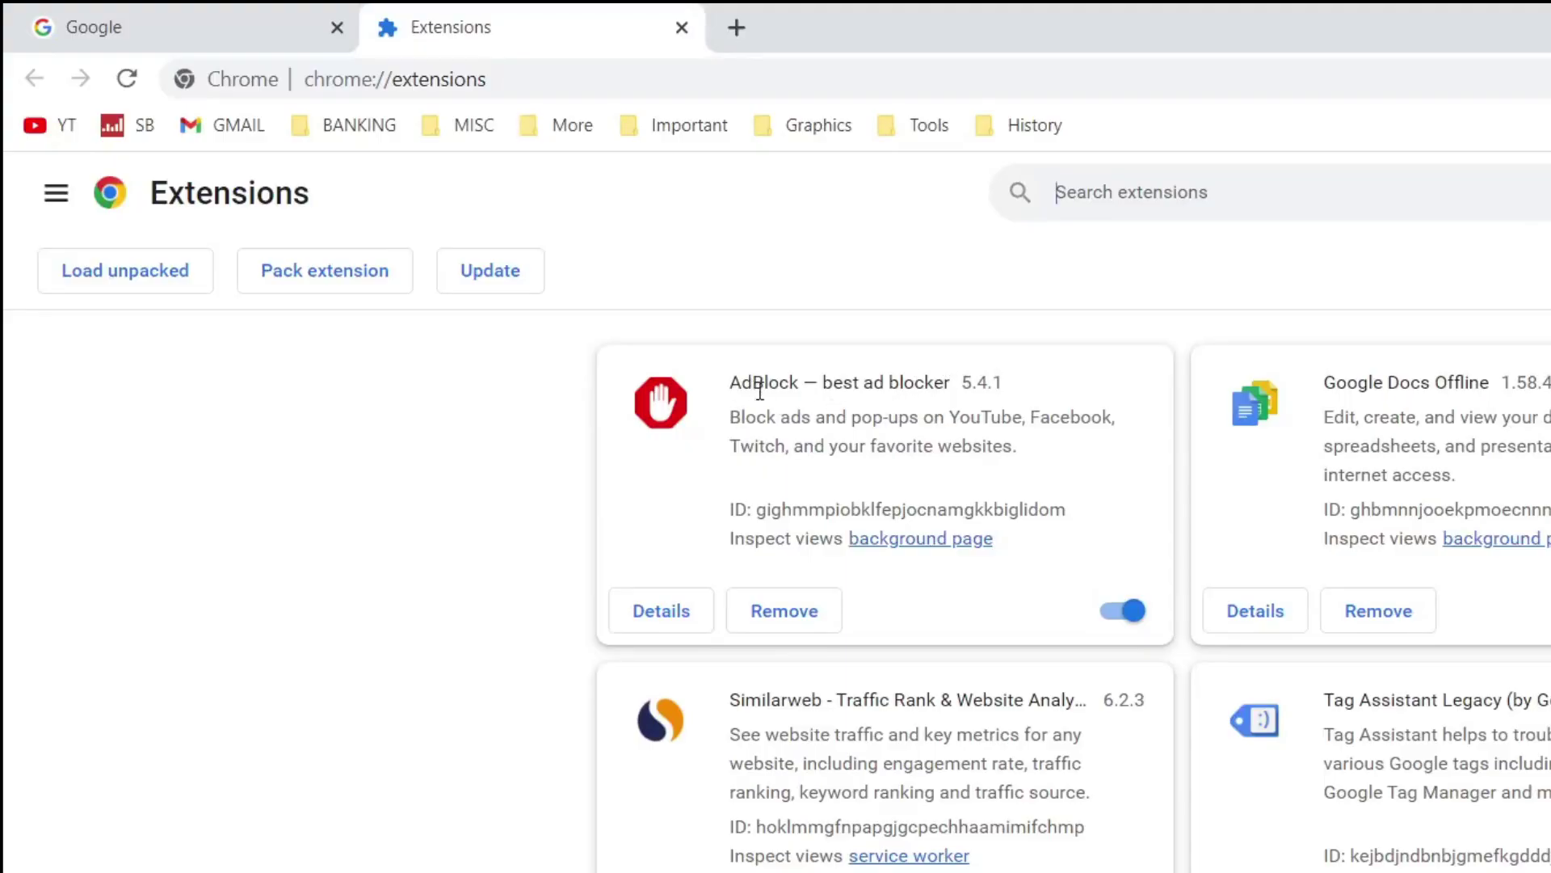
pyautogui.click(1129, 611)
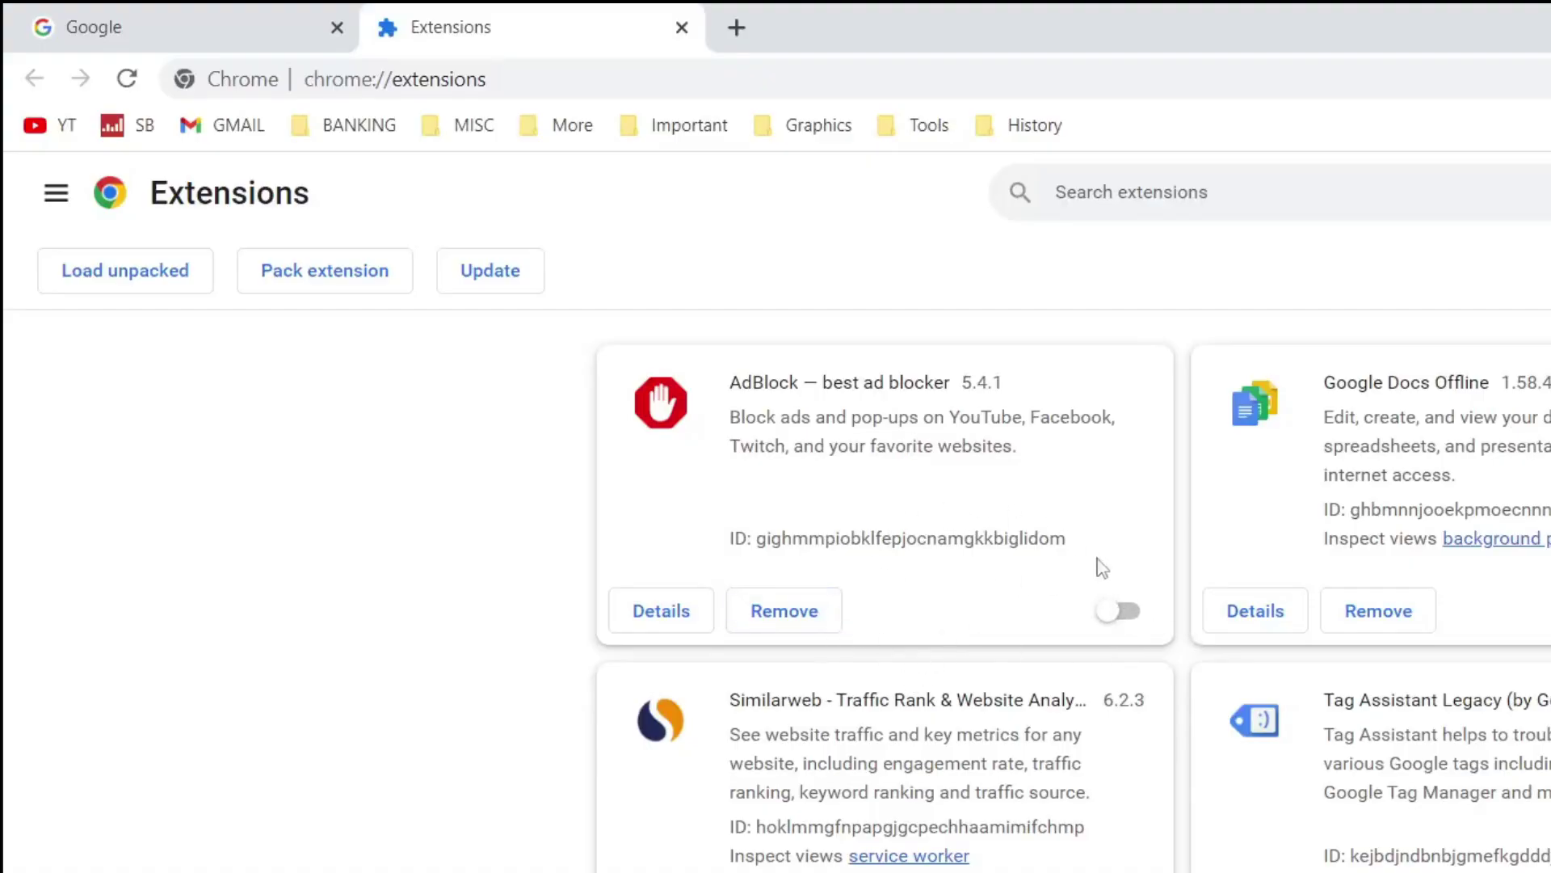
pyautogui.click(1109, 611)
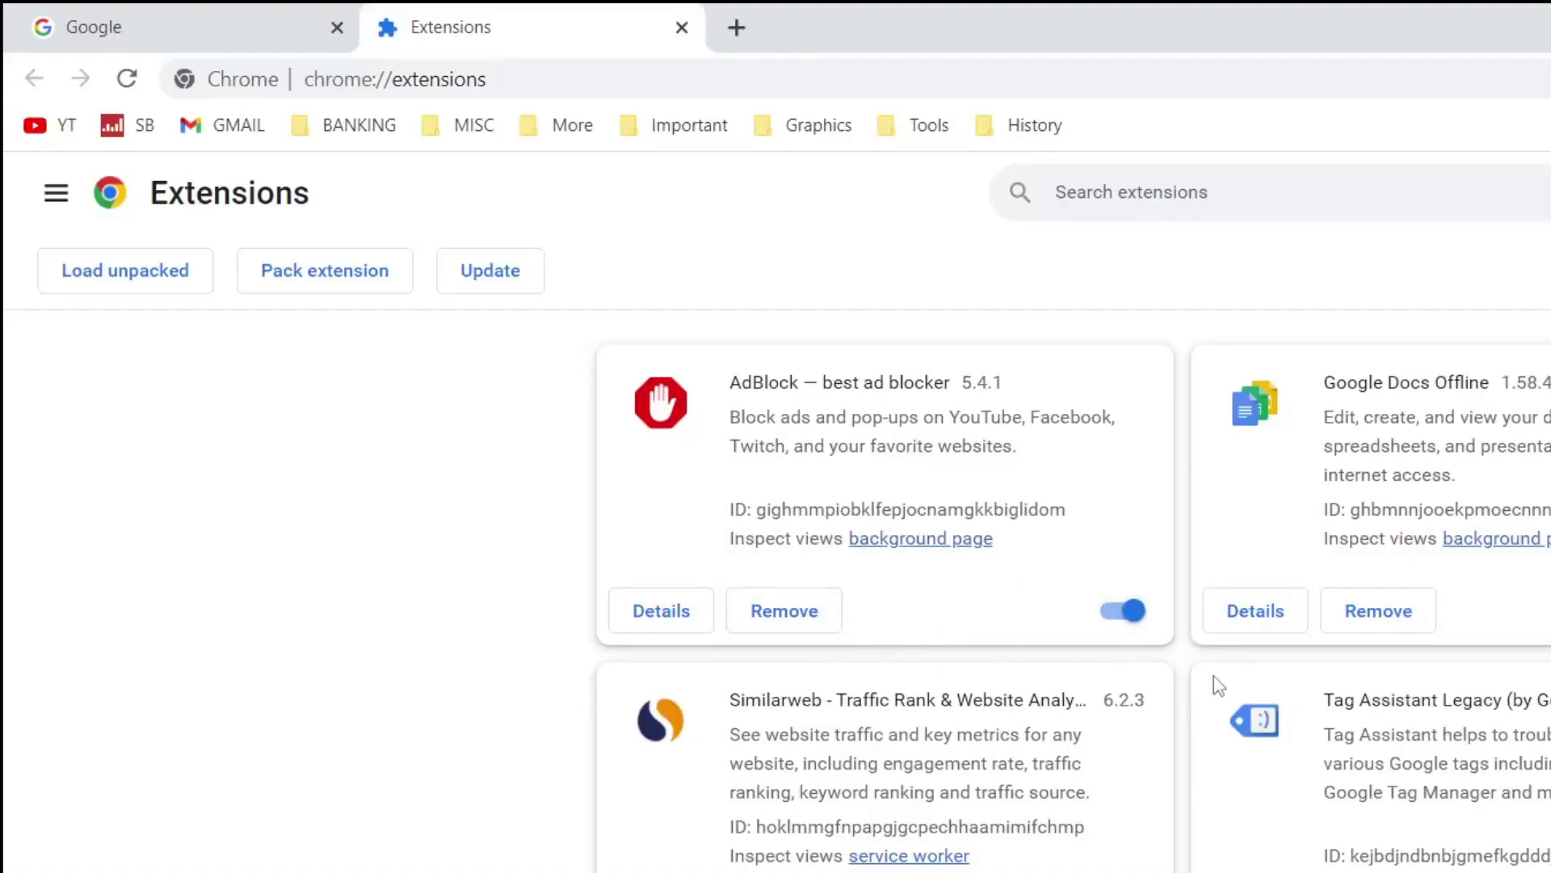
# Return to the Google tab and reload the homepage.
pyautogui.hotkey('ctrl', 'shift', 'Tab')
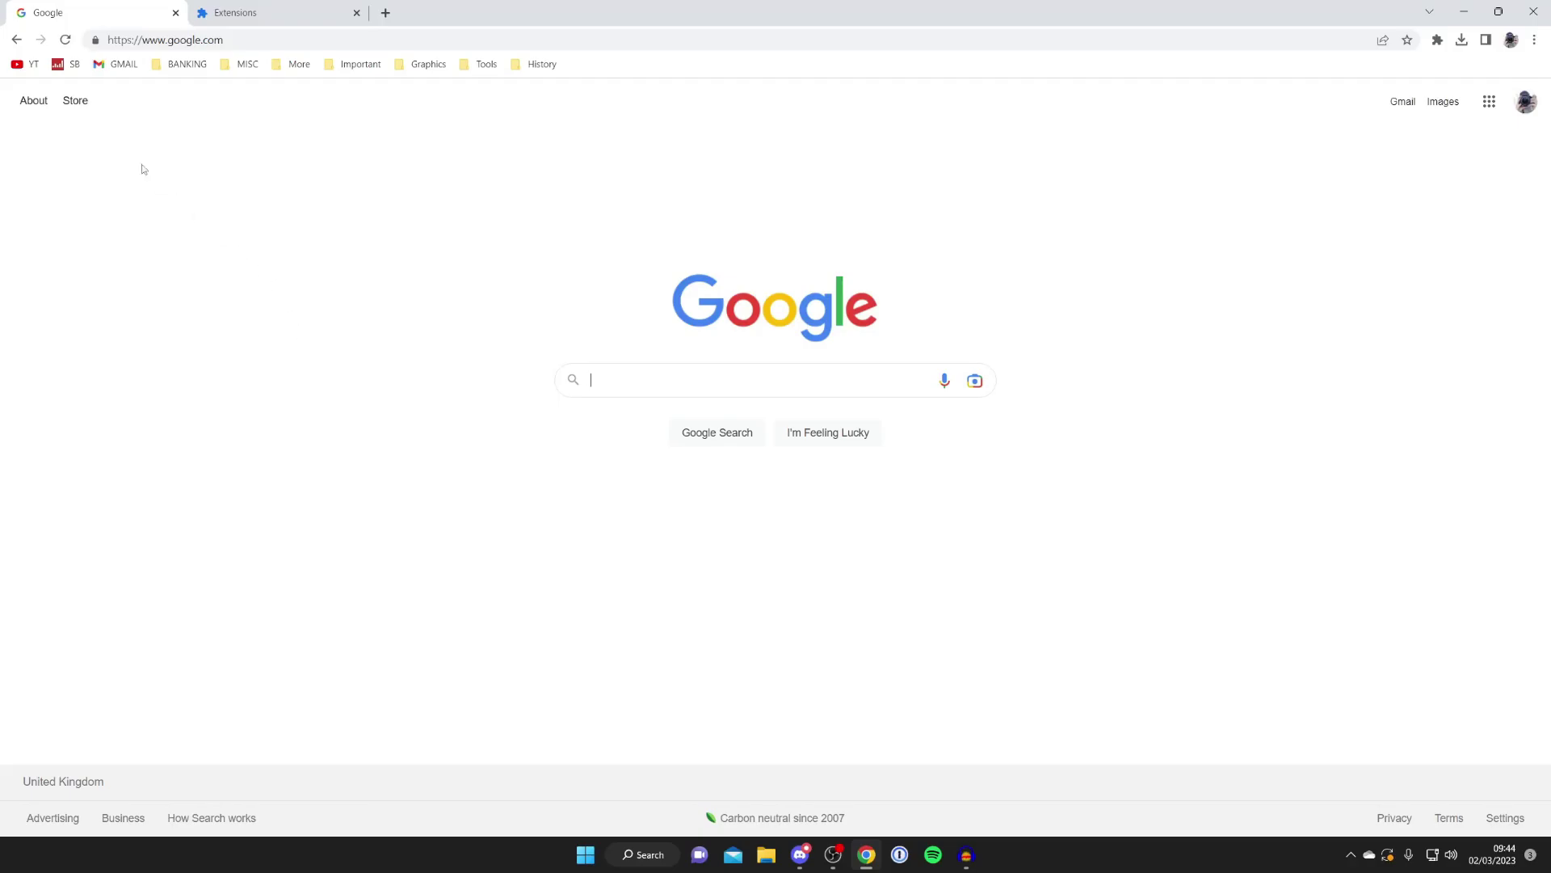
pyautogui.click(65, 40)
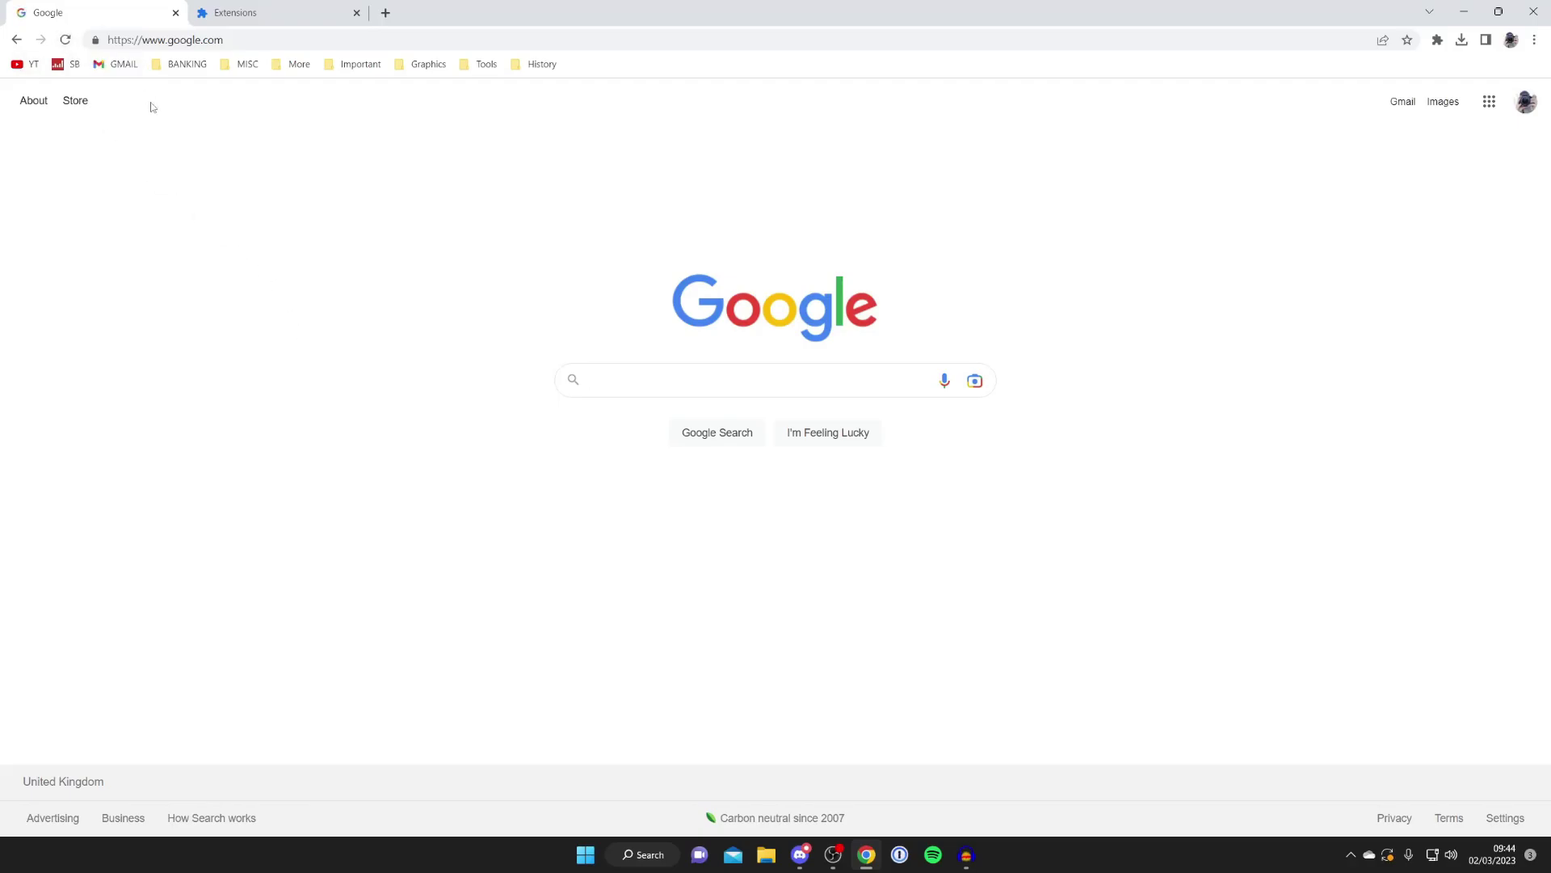